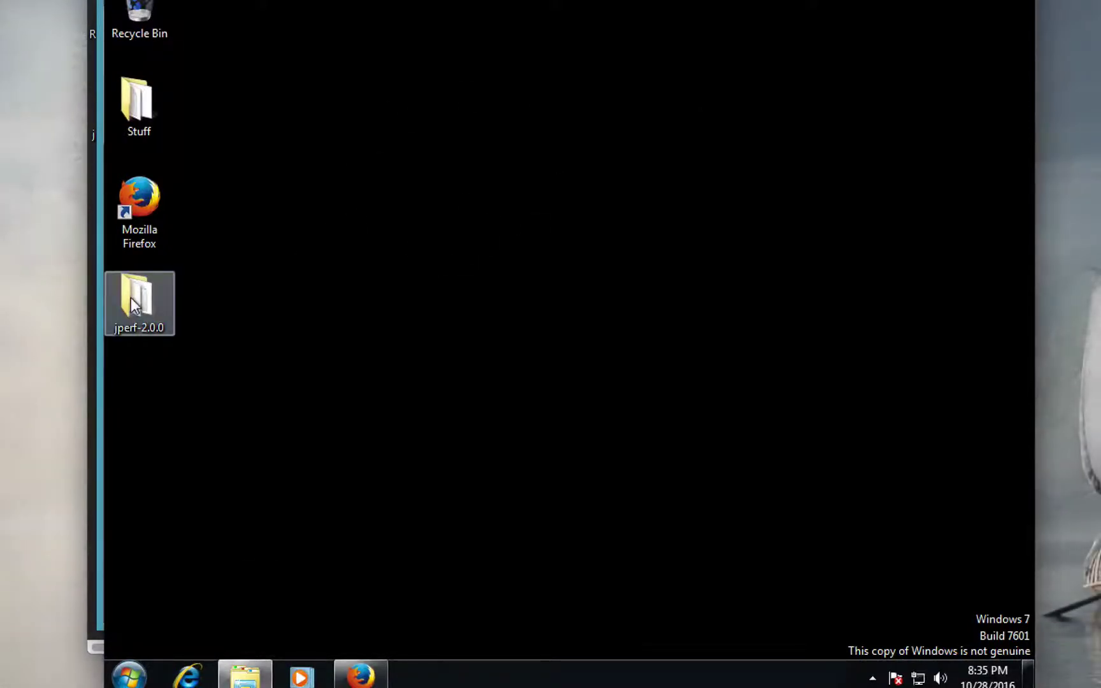
- Open the jperf-2.0.0 folder and start JPerf 2.0 from jperf.bat
double_click(131, 297)
left_click(420, 231)
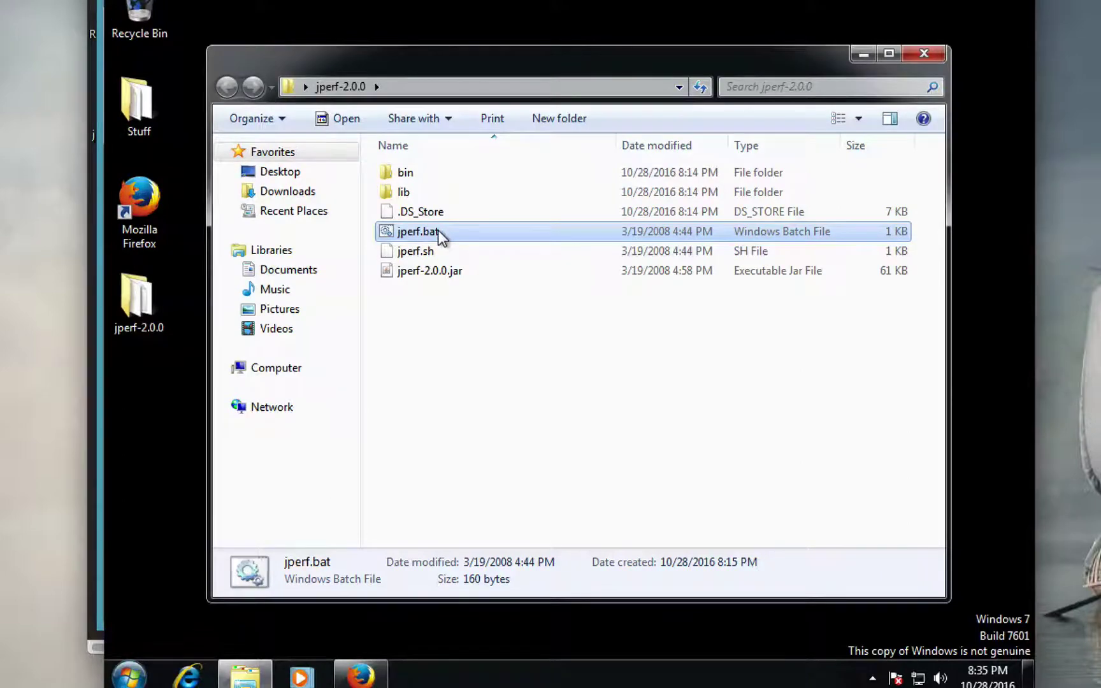
left_click(446, 273)
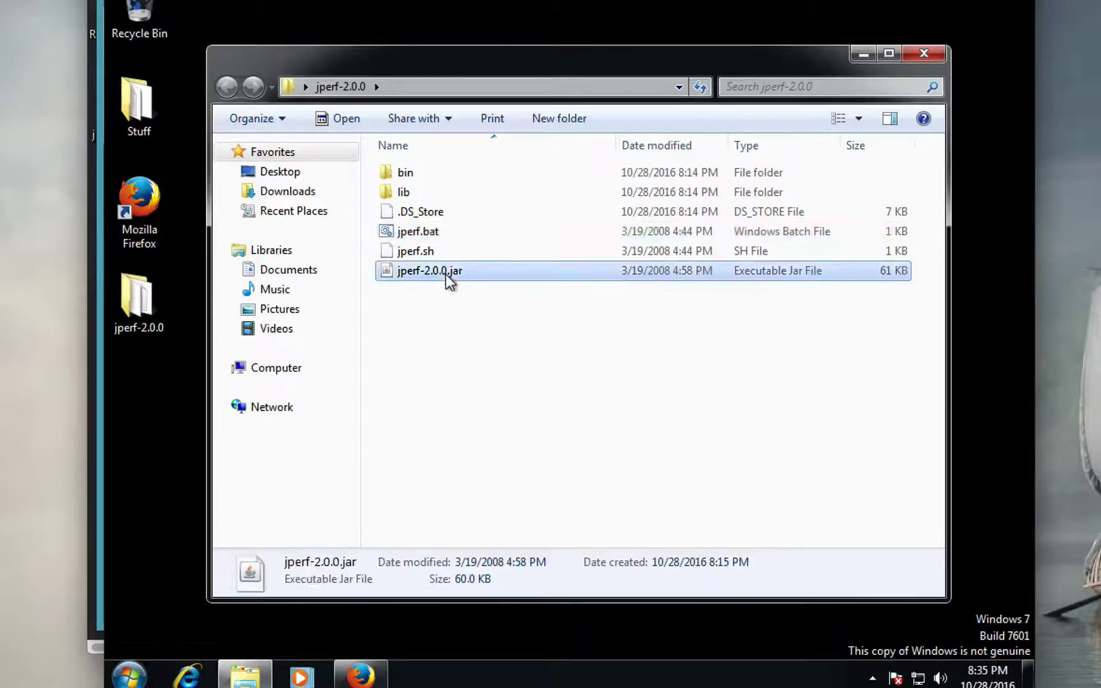
left_click(444, 232)
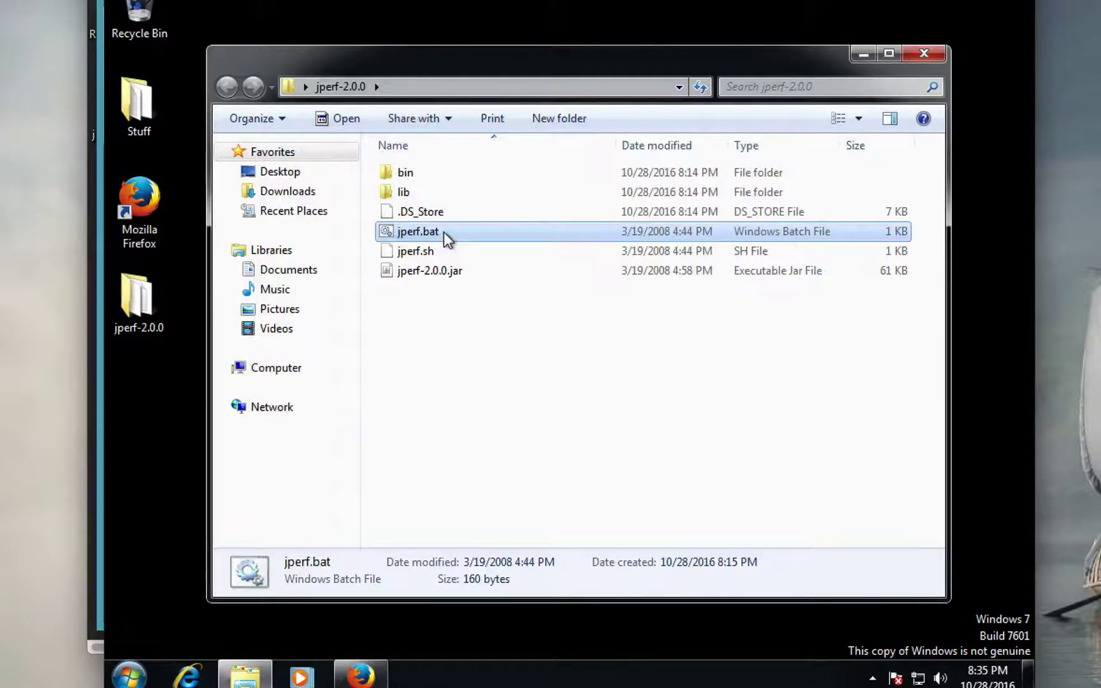
double_click(444, 232)
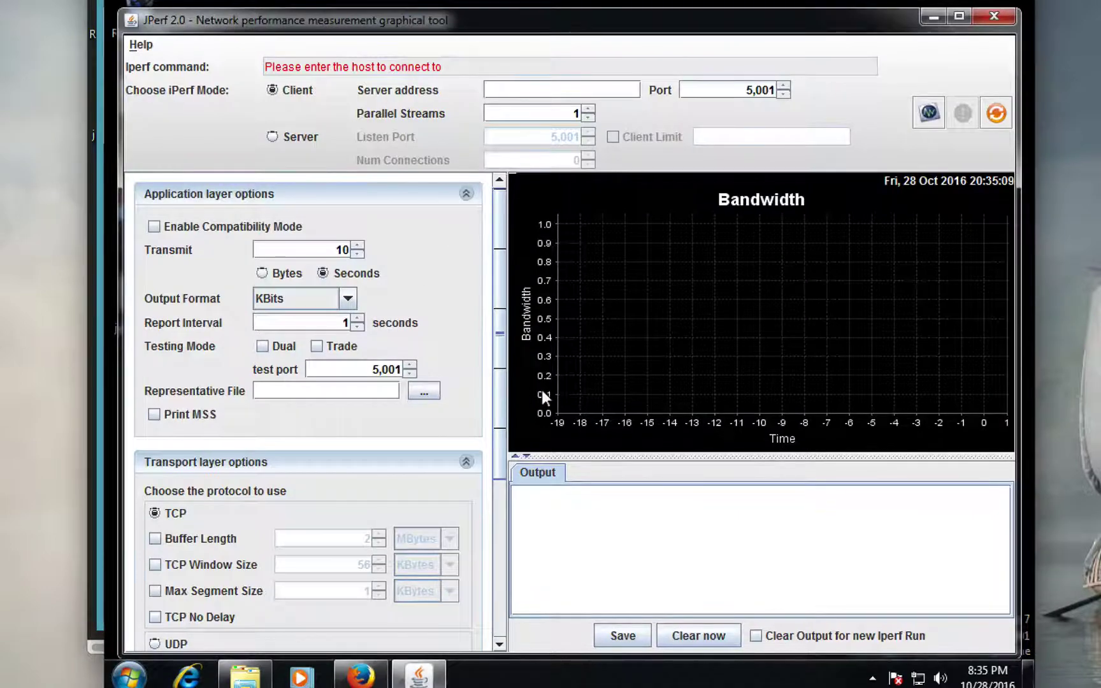
left_click_drag(565, 23, 567, 8)
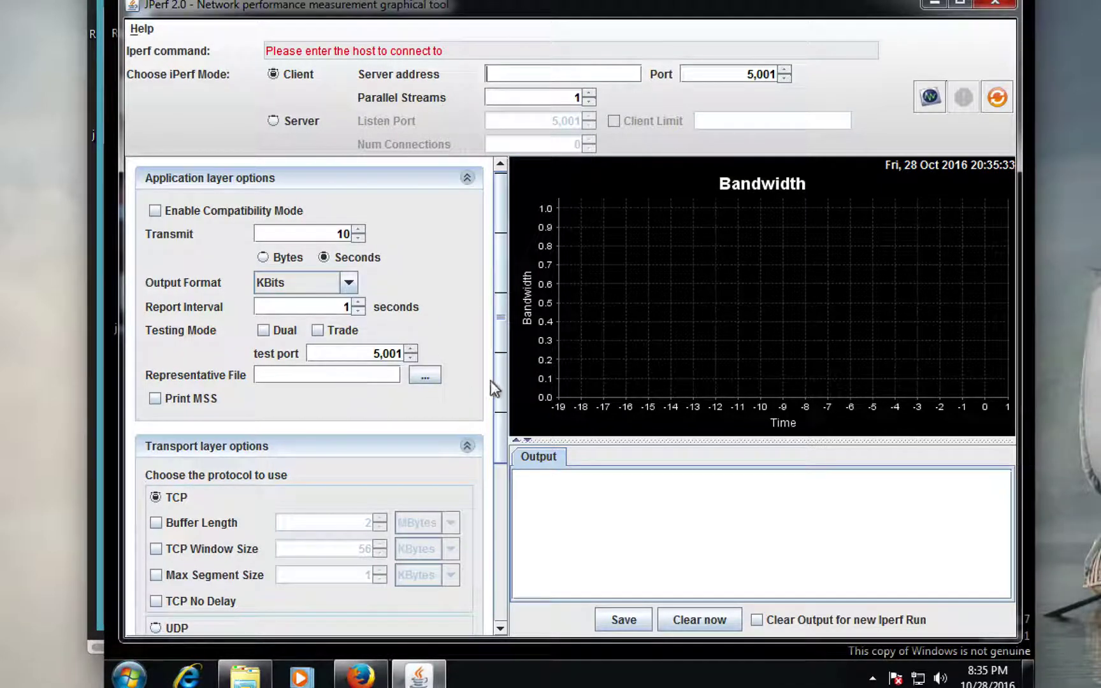
left_click_drag(499, 381, 477, 493)
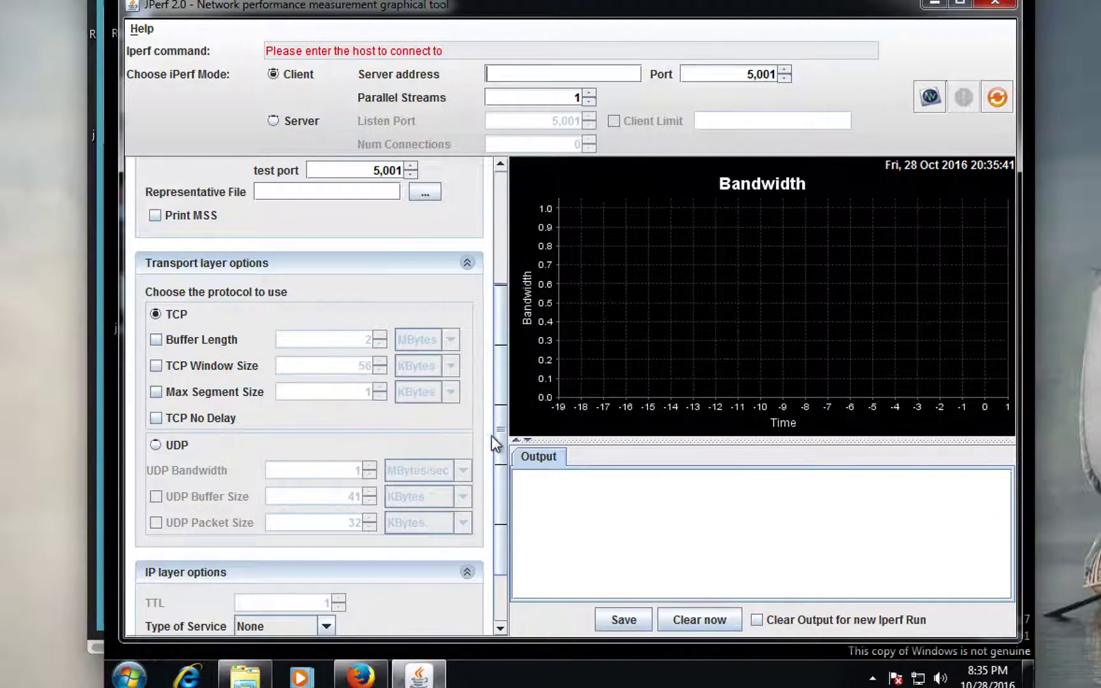
left_click_drag(497, 442, 499, 505)
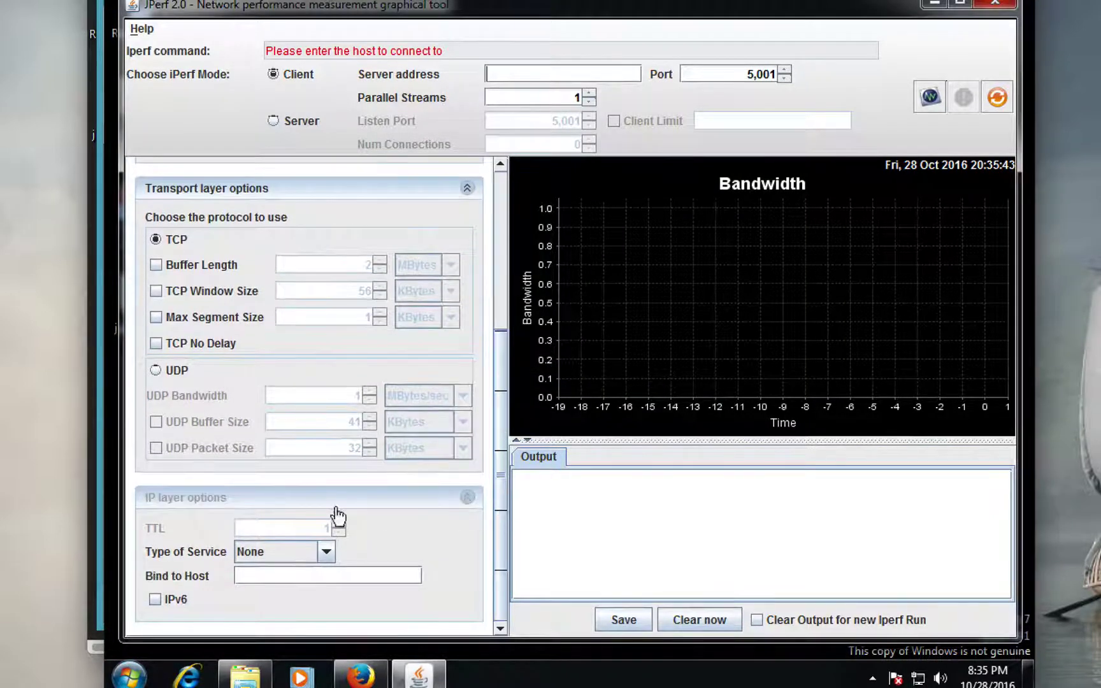
left_click(325, 553)
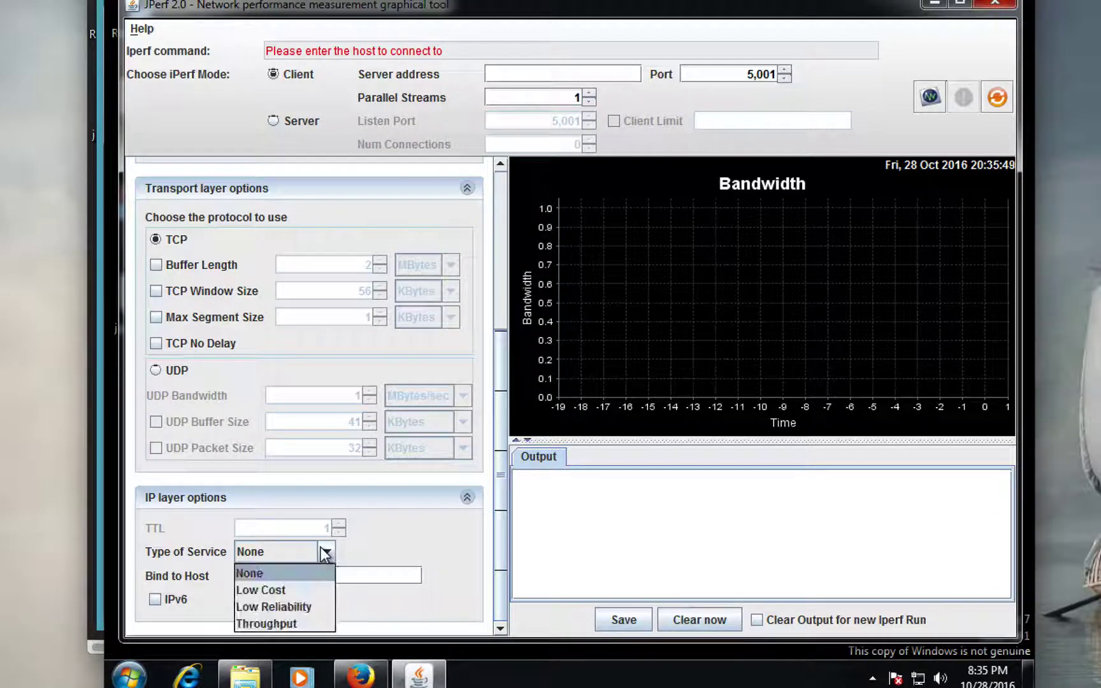
left_click(405, 545)
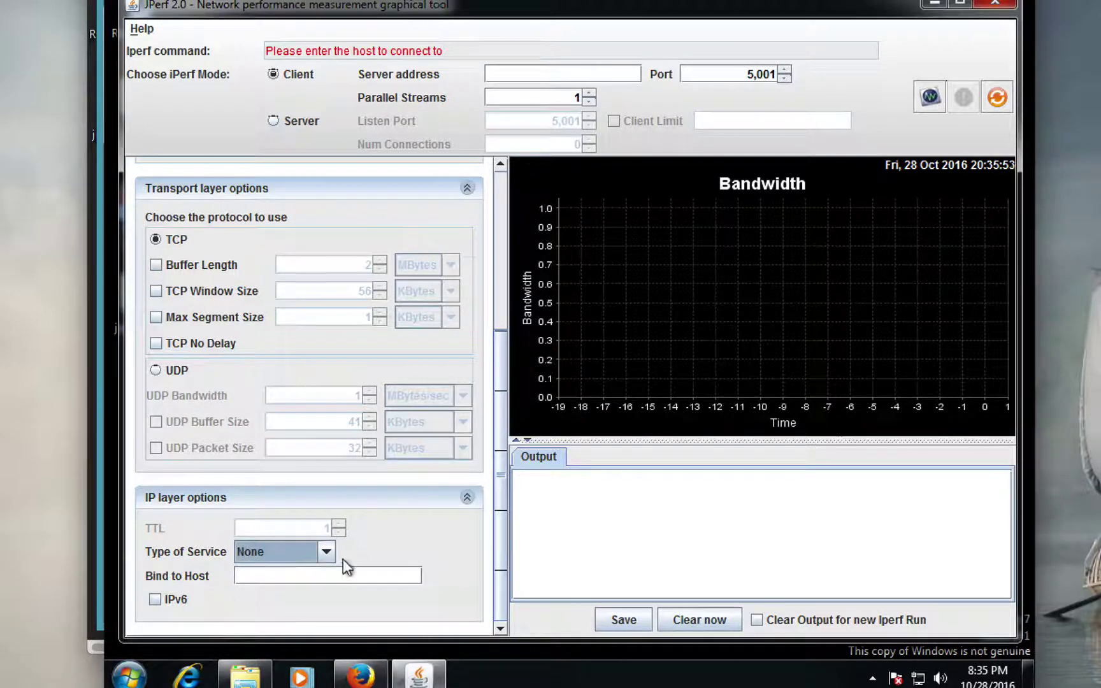
scroll(344, 560, "up", 5)
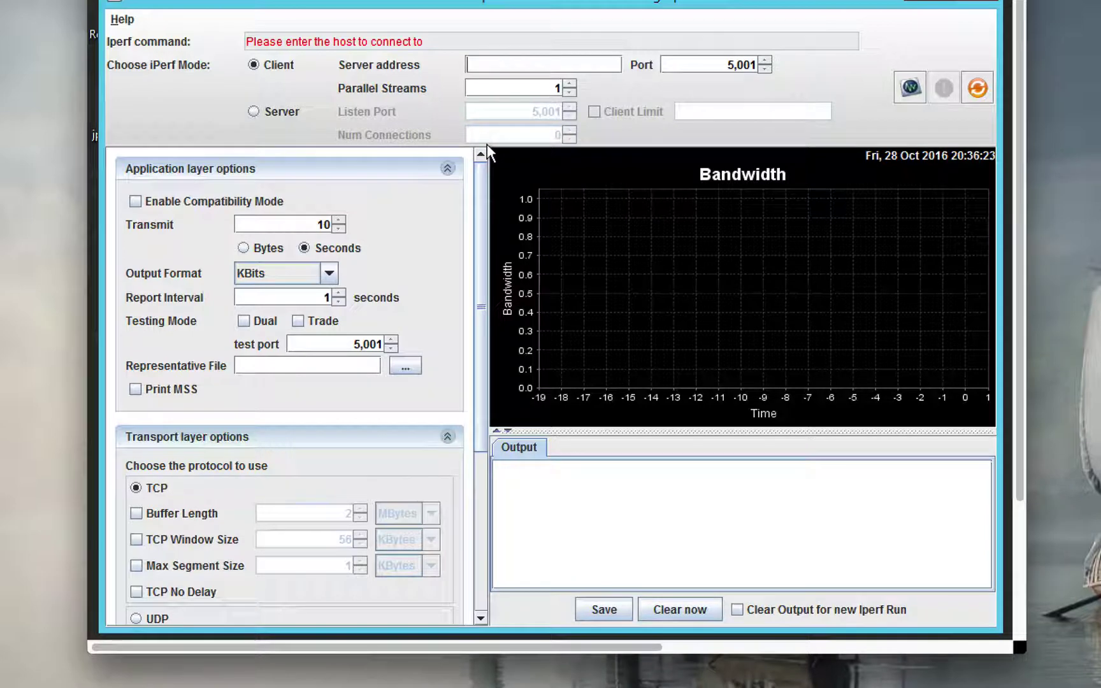
- Run JPerf as an iperf server on TCP port 5001, with output in MBits
left_click(254, 112)
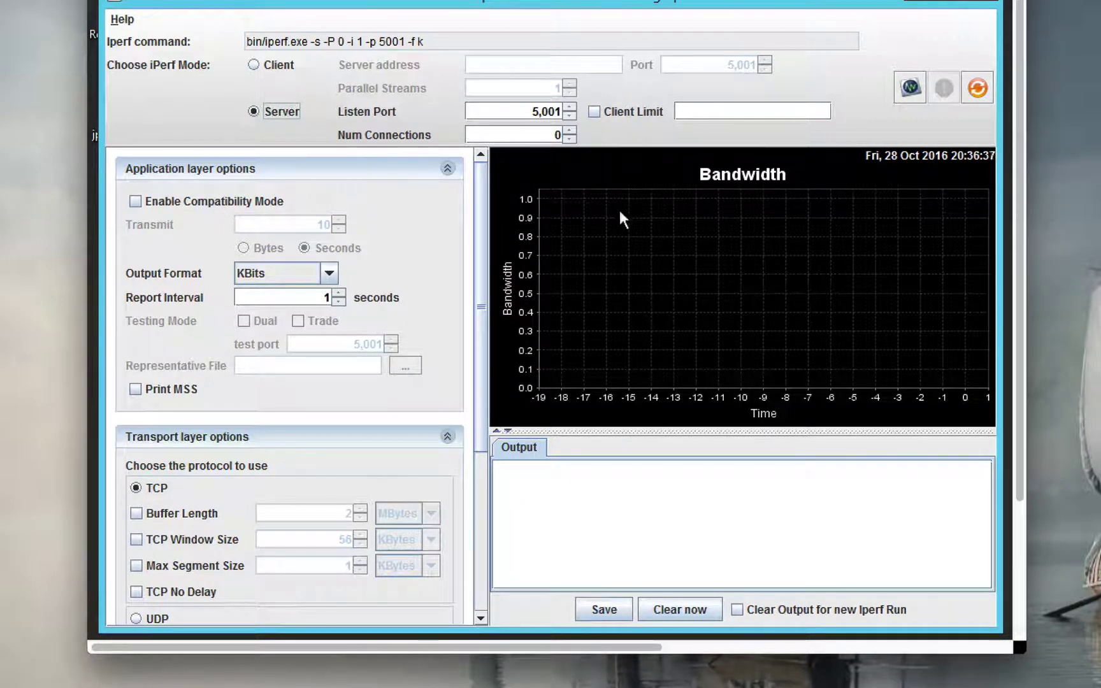
left_click(328, 270)
left_click(285, 398)
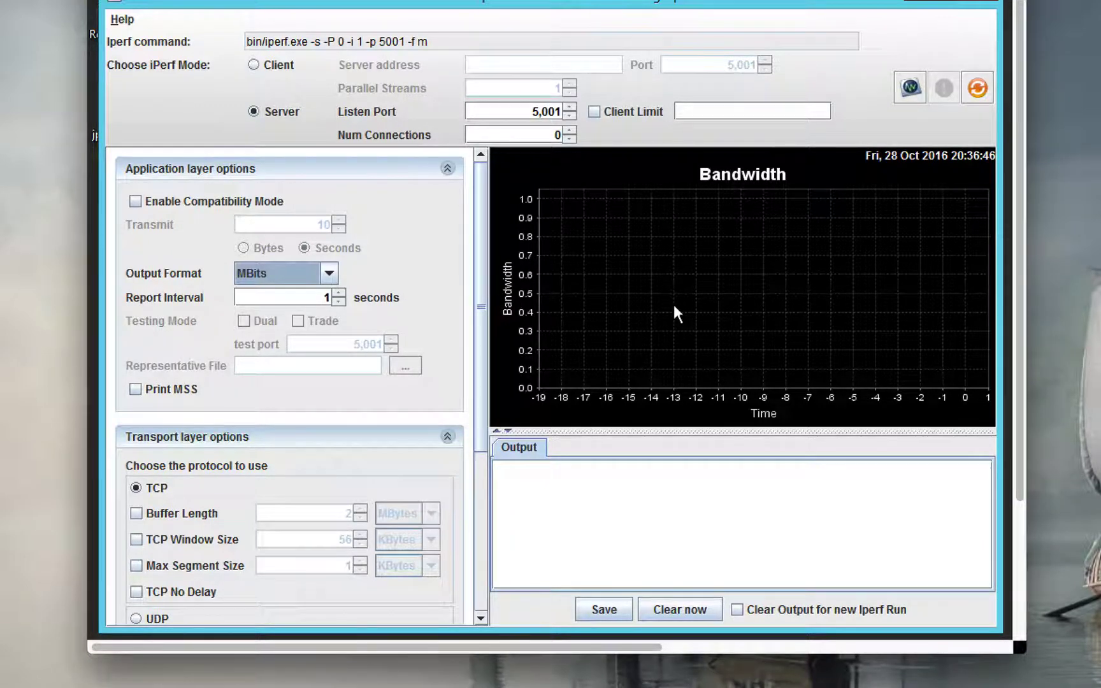
left_click(910, 89)
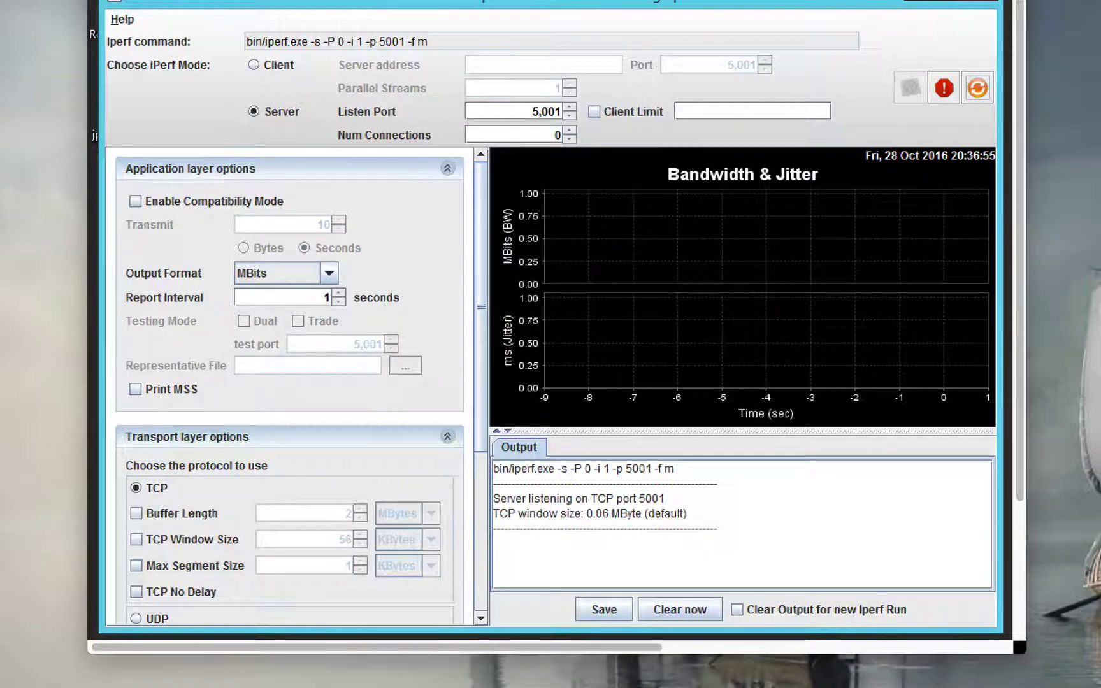
- On the client machine's JPerf, enter 10.101.11.247 as the server address
key("super+Tab")
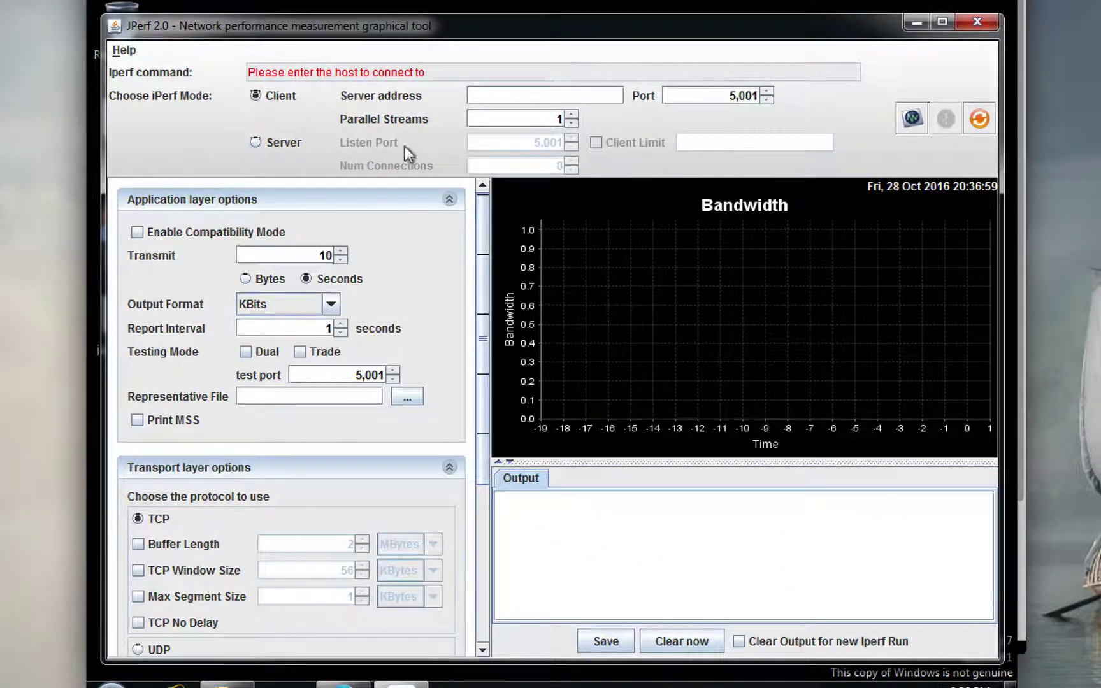
left_click(511, 95)
type("10.101.11.")
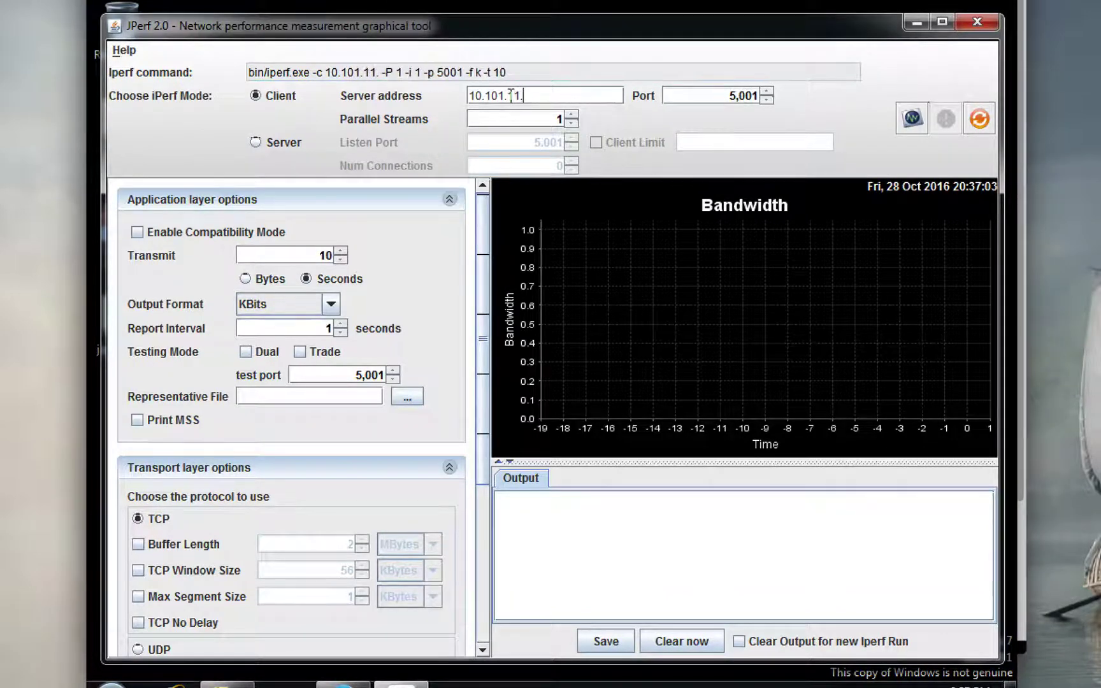
type("247")
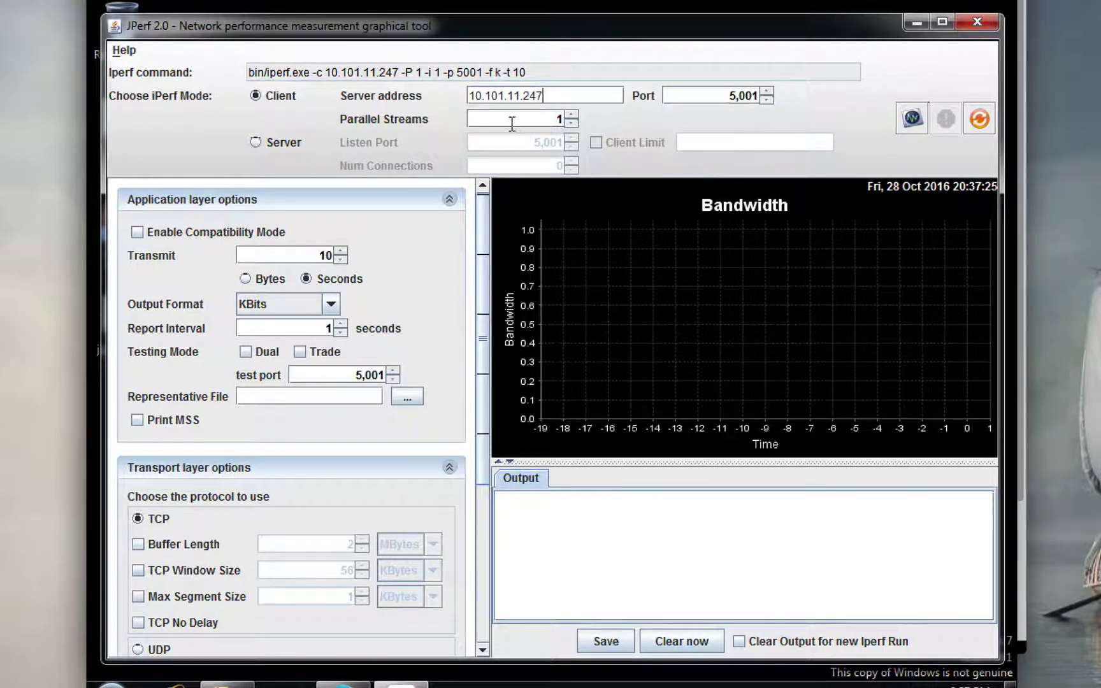
left_click(550, 118)
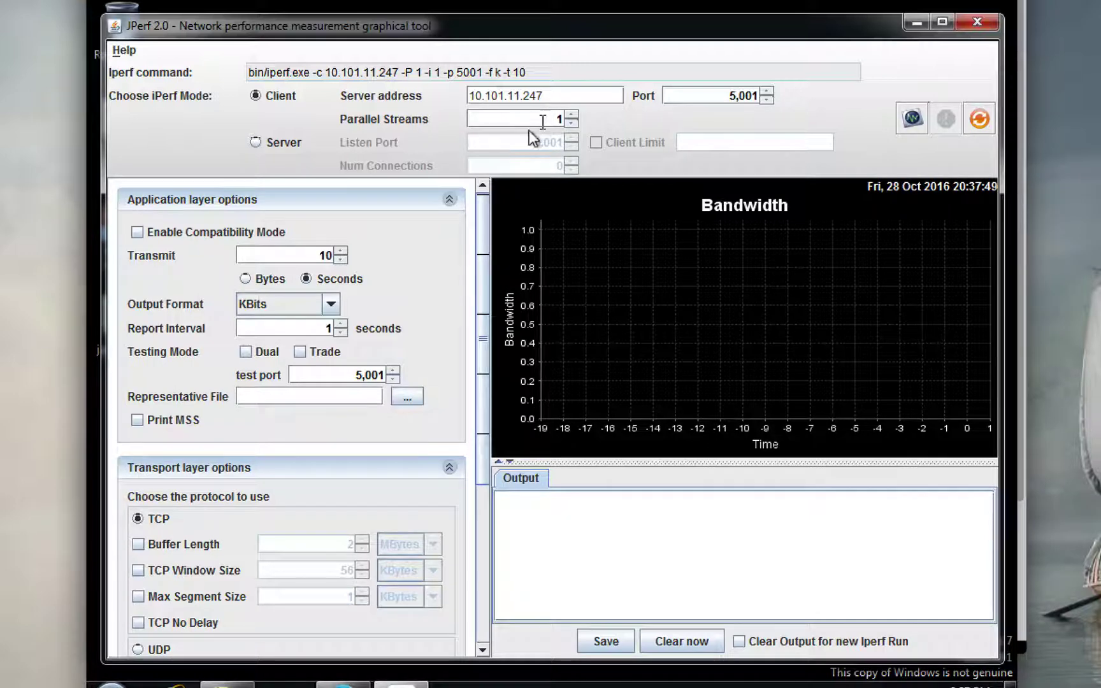
- Set the client Transmit duration to 30 seconds and Output Format to MBits
double_click(291, 255)
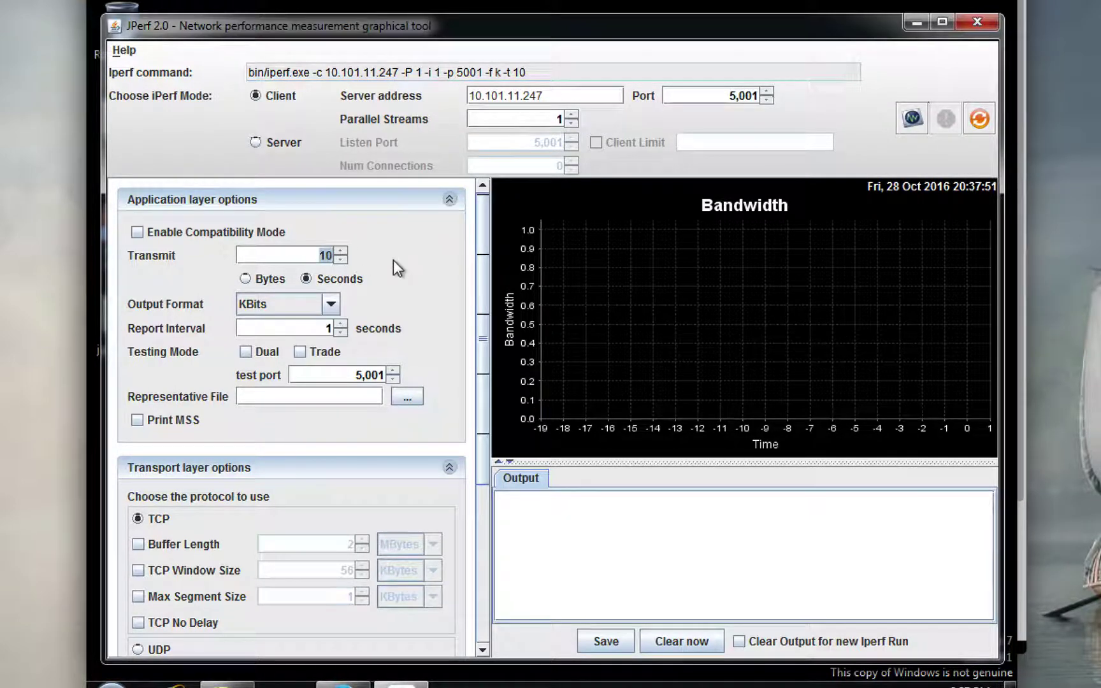
type("30")
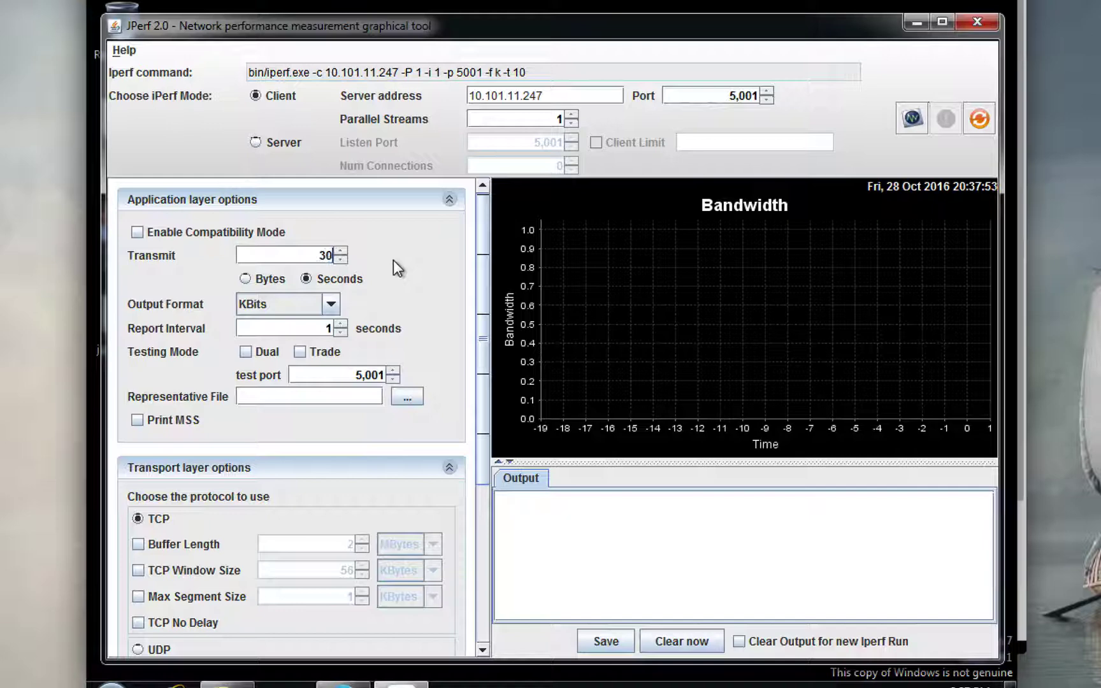
left_click(331, 304)
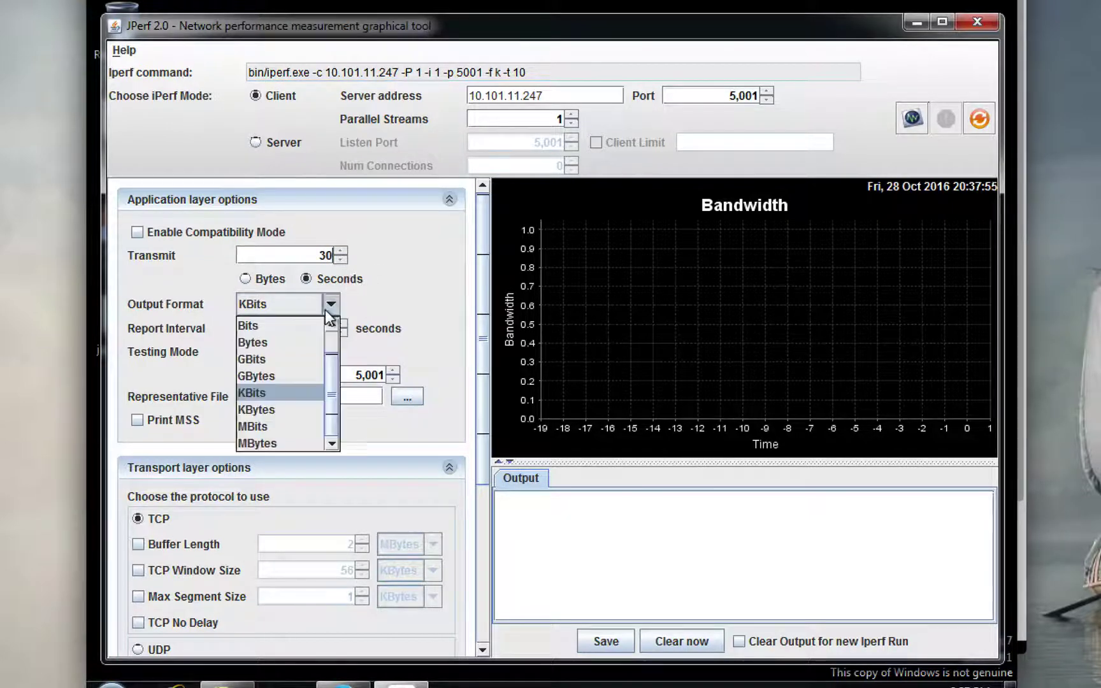
left_click(284, 421)
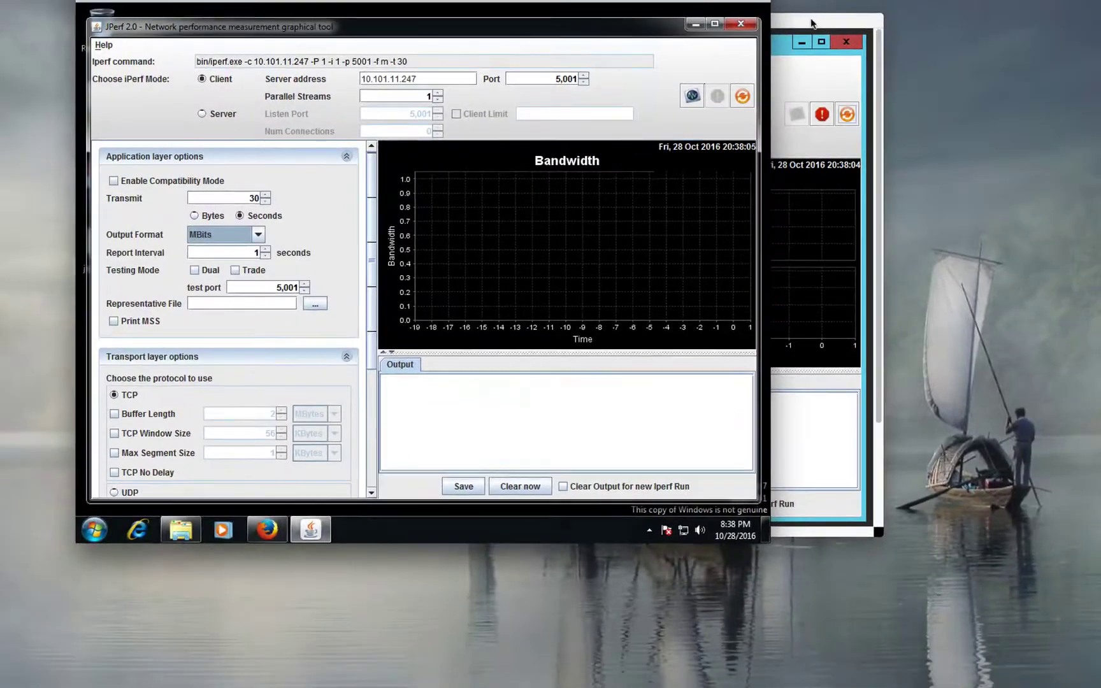
- Place the server and client JPerf windows side by side and start the client test
left_click_drag(812, 24, 1037, 183)
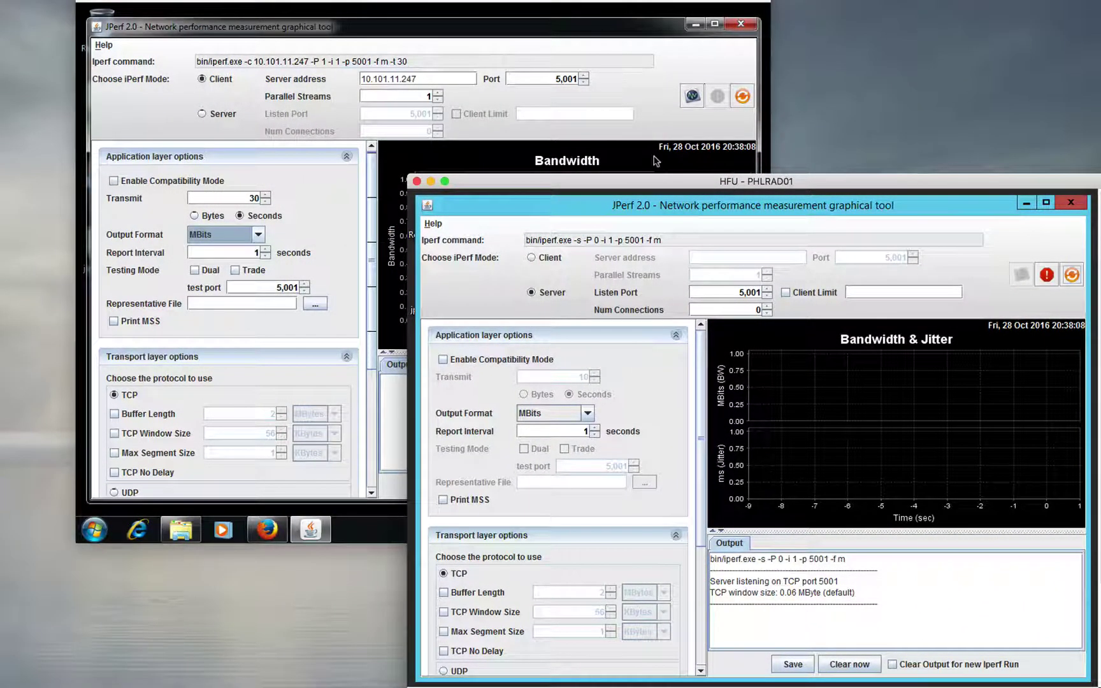
left_click_drag(610, 2, 525, 0)
left_click(606, 102)
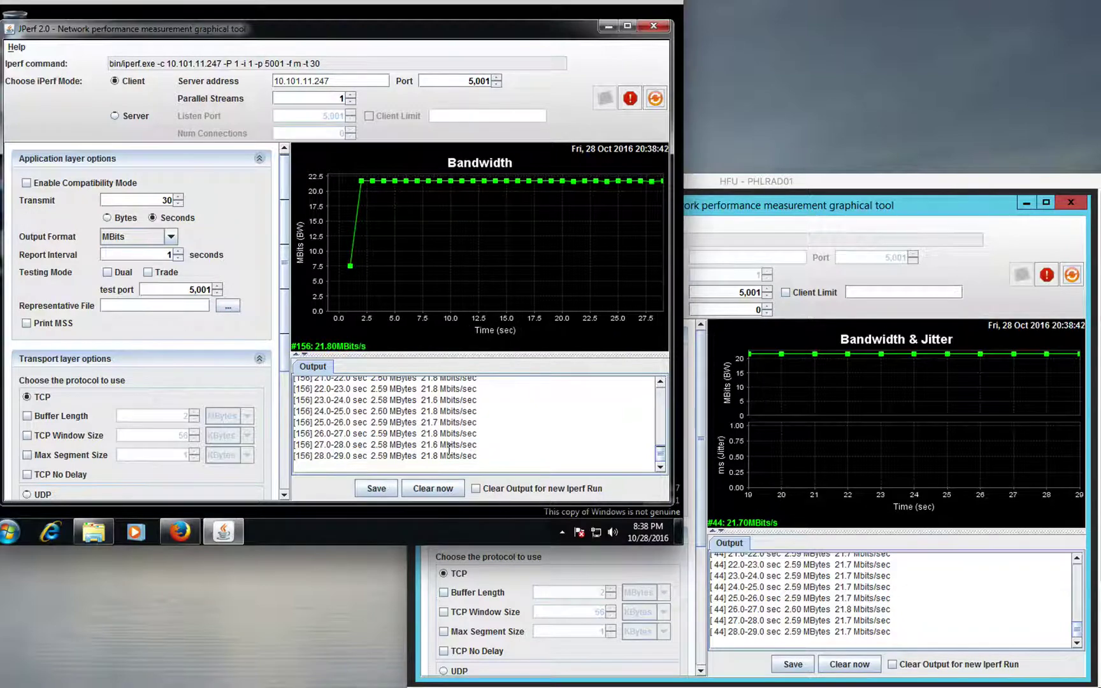
- Minimize the folder window and review the client output: 76.0 MBytes at 21.2 Mbits/sec
key("alt+Tab")
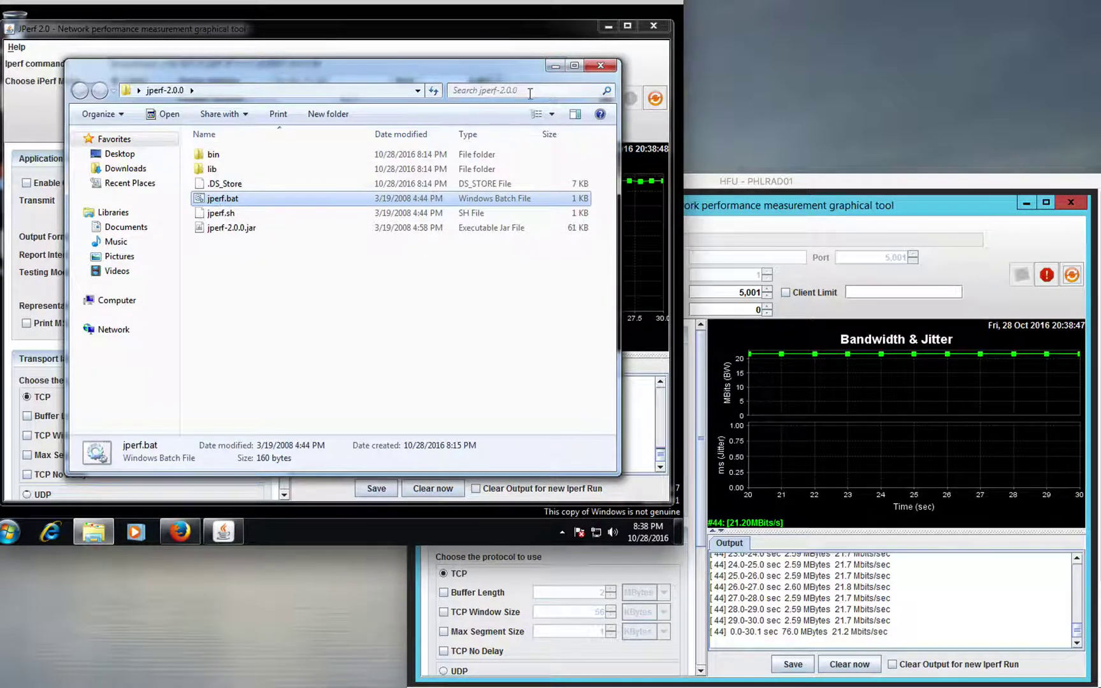
left_click(556, 66)
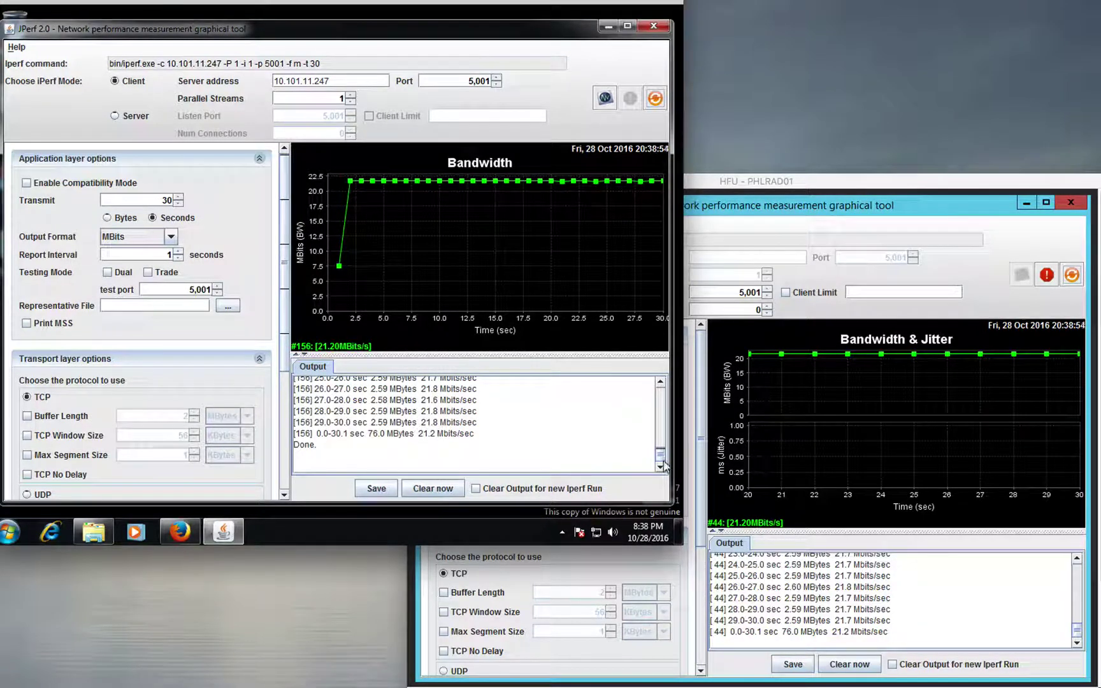
scroll(661, 456, "up", 2)
scroll(660, 439, "up", 7)
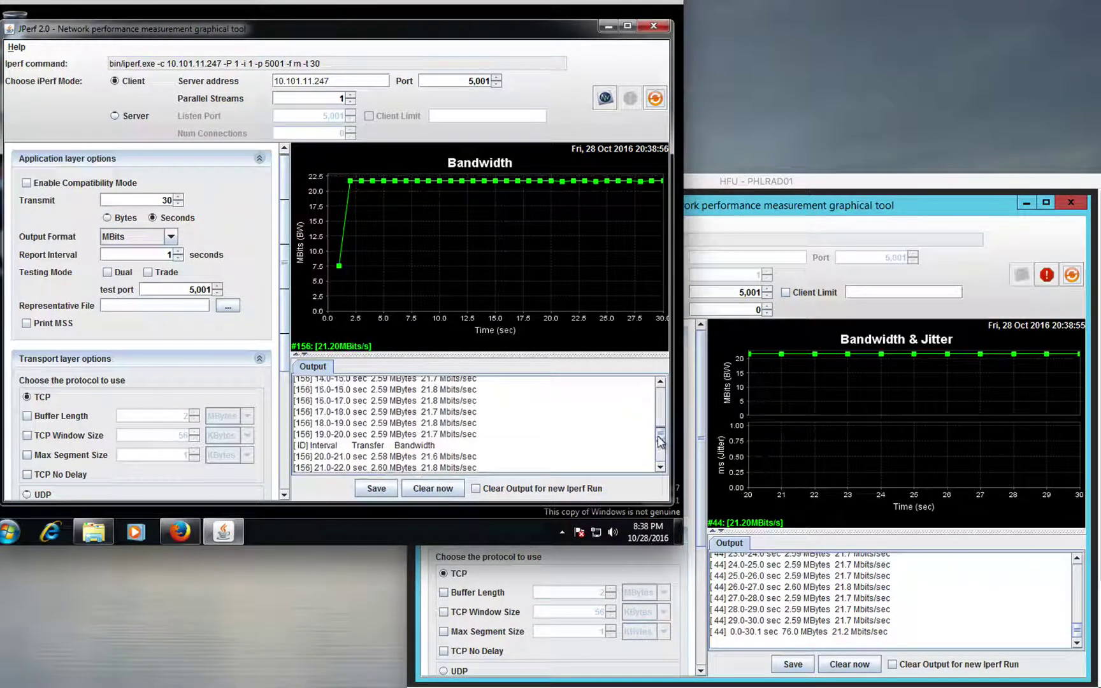
scroll(656, 410, "up", 3)
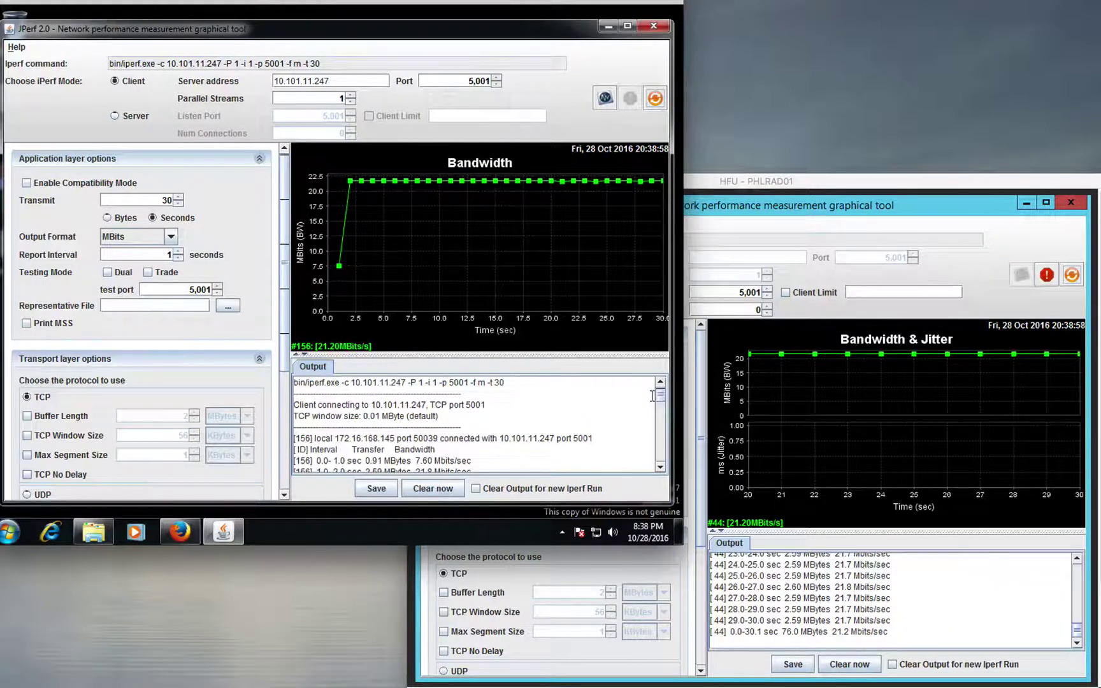
scroll(651, 408, "down", 2)
scroll(652, 408, "down", 3)
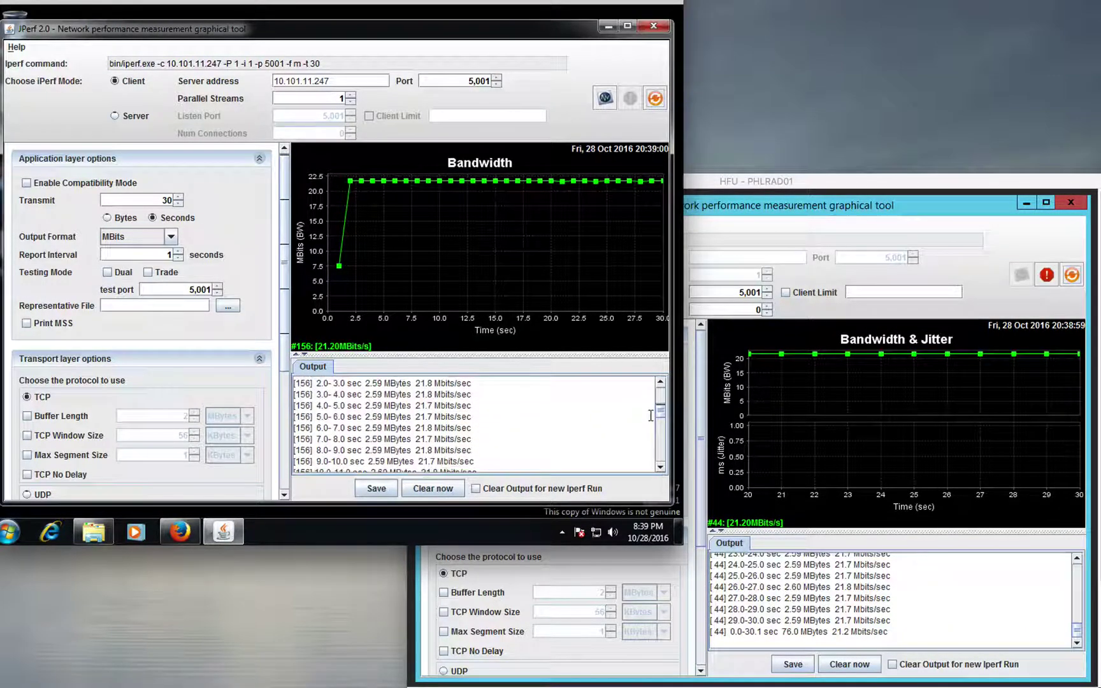
scroll(649, 423, "down", 2)
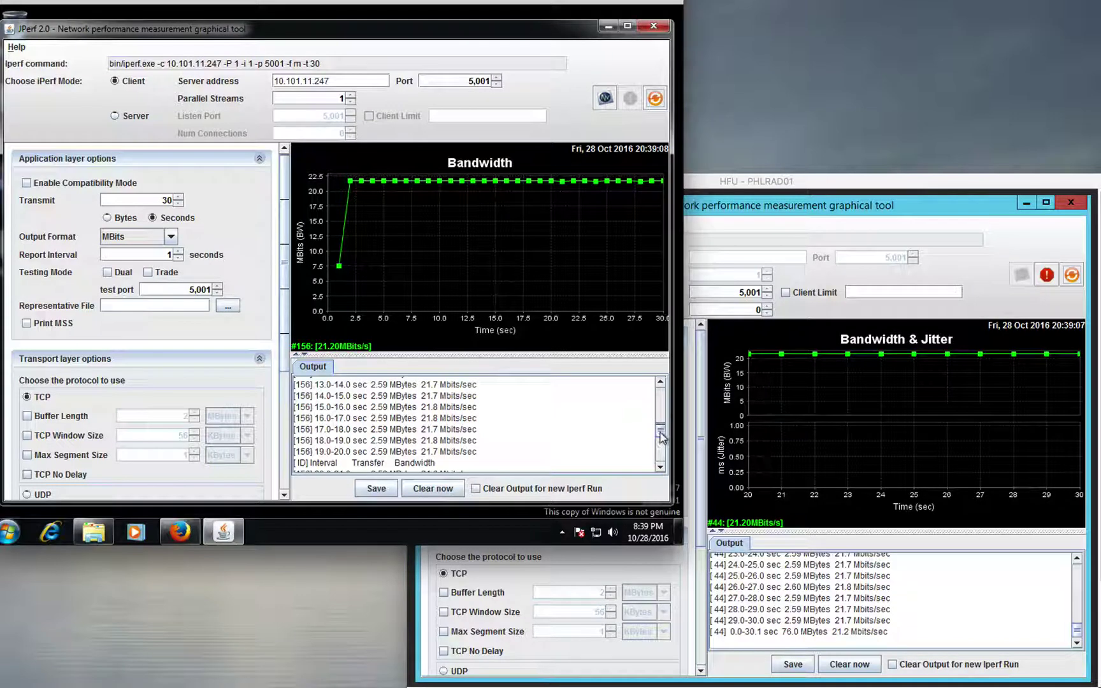
left_click_drag(661, 438, 660, 467)
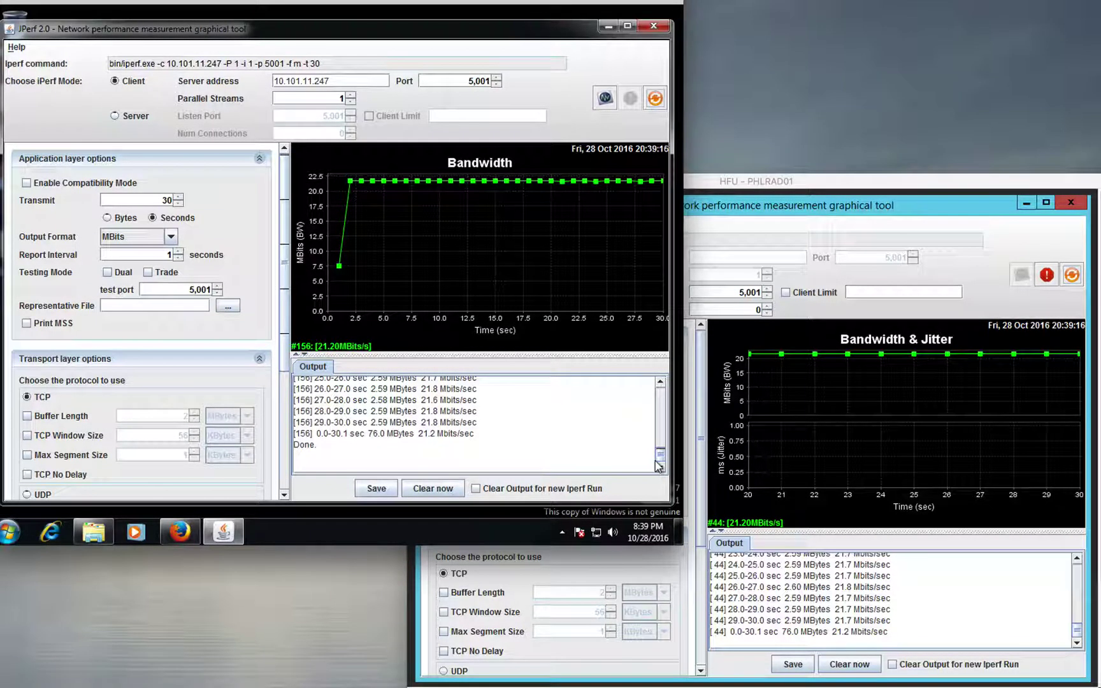
left_click_drag(660, 467, 655, 390)
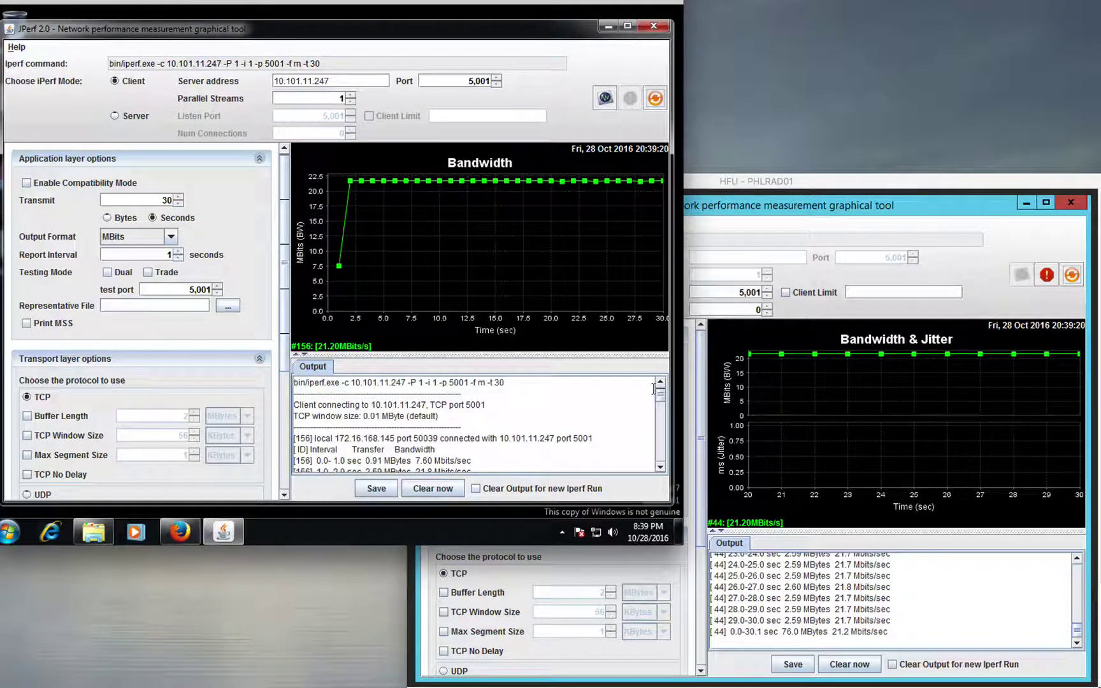